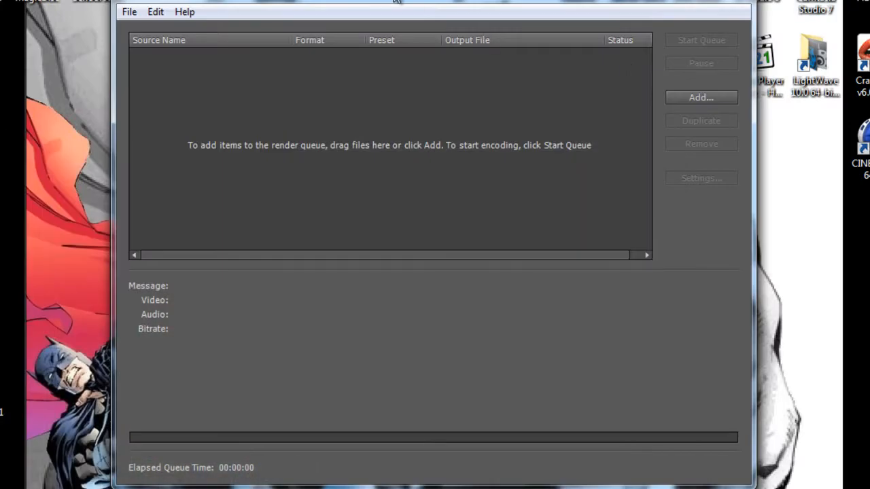
# Add the desktop clip M2U00023 to the encoding queue with the FLV - Match Source Attributes (High Quality) preset
pyautogui.moveTo(360, 1); pyautogui.dragTo(360, 7)
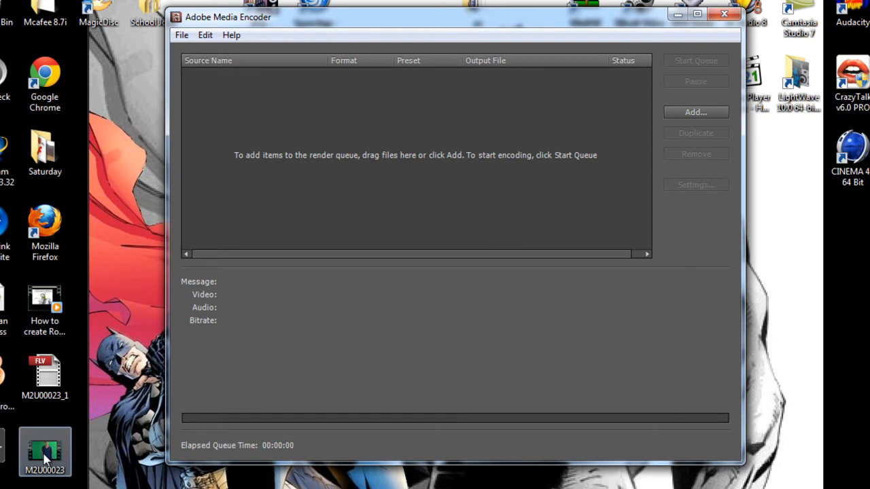
pyautogui.moveTo(44, 459); pyautogui.dragTo(301, 167)
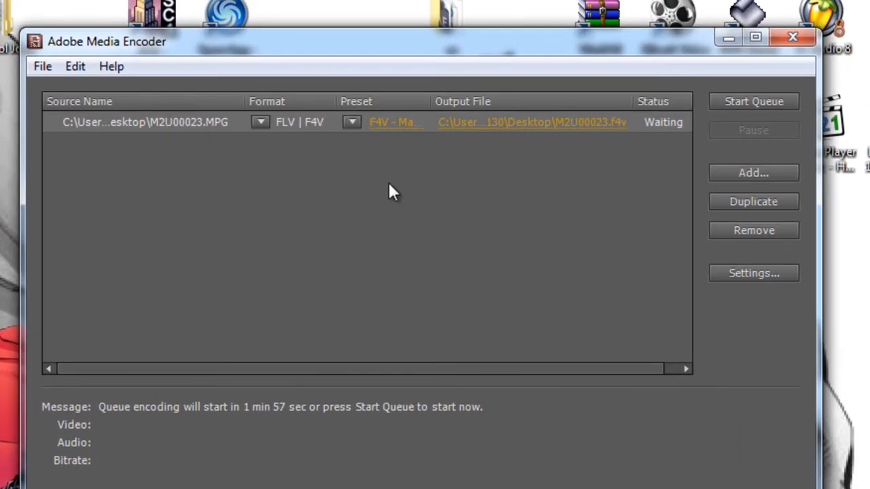
pyautogui.click(361, 124)
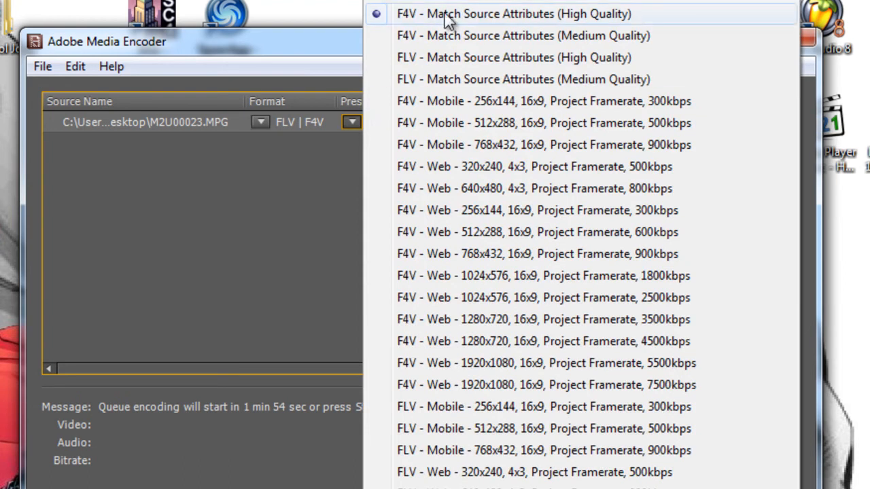
pyautogui.click(482, 57)
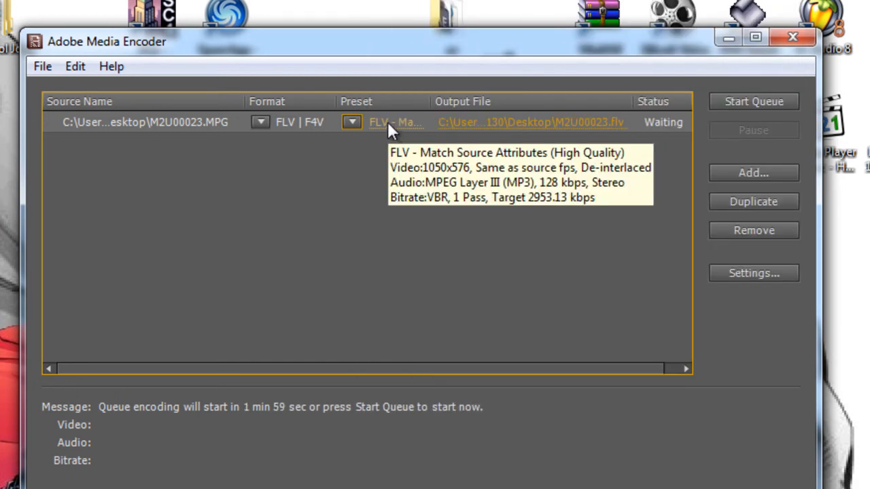
# Set the video frame rate to 12 fps in the queued clip's export settings and accept the settings
pyautogui.click(389, 126)
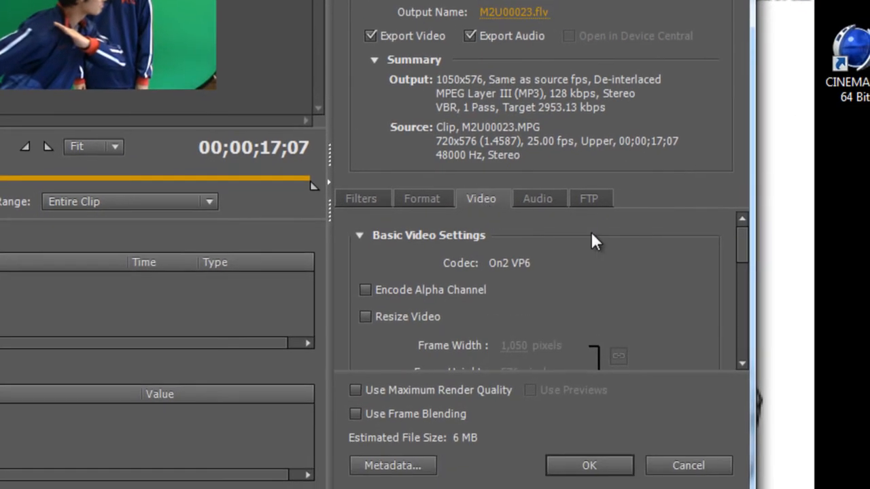
pyautogui.moveTo(738, 246); pyautogui.dragTo(740, 278)
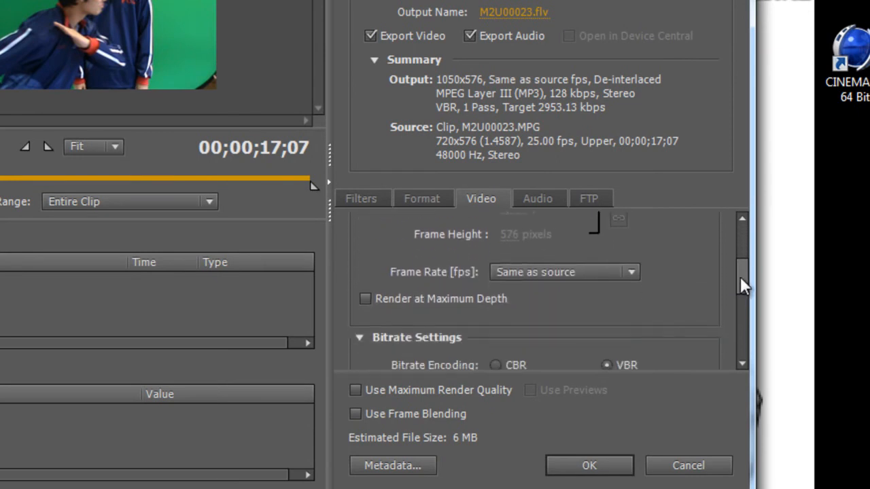
pyautogui.click(555, 273)
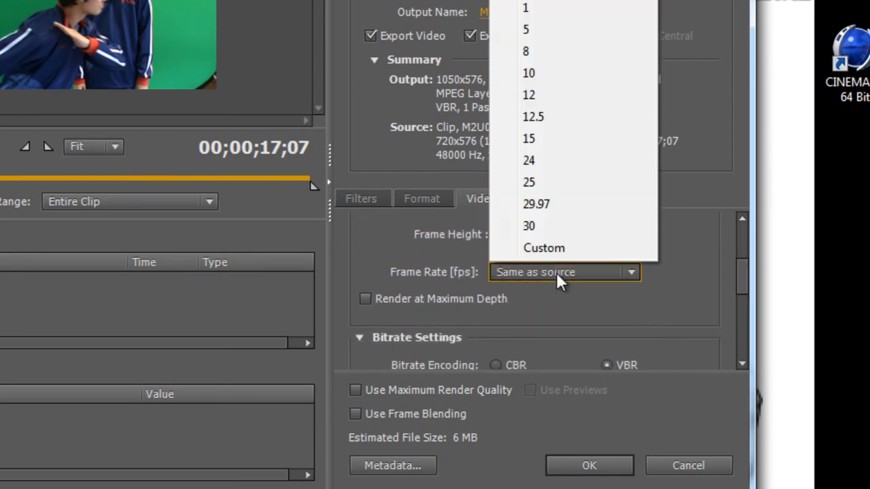
pyautogui.click(591, 100)
pyautogui.click(558, 463)
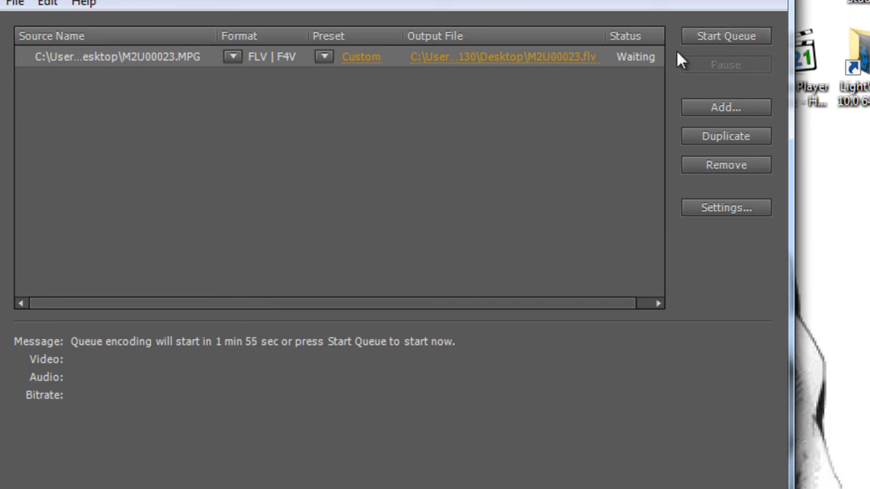
# Leave Adobe Media Encoder and switch to the Untitled-2 document in Adobe Flash, at frame 1 of its timeline
pyautogui.click(791, 4)
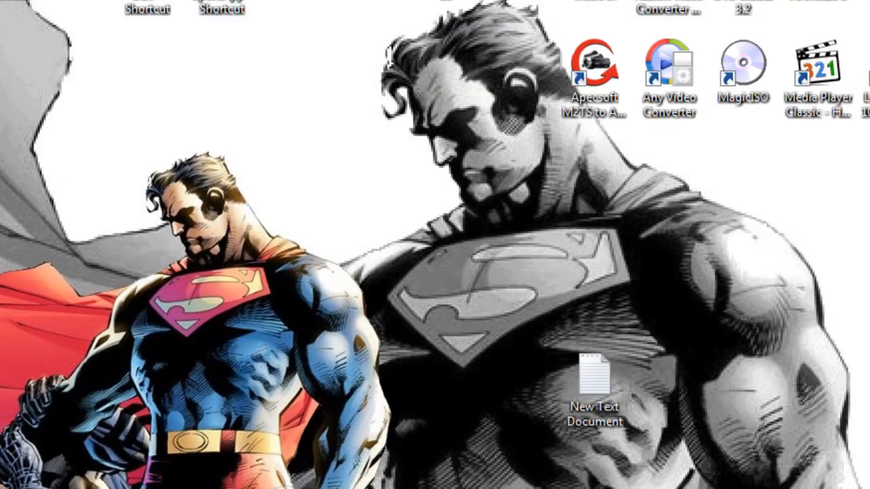
pyautogui.moveTo(198, 486); pyautogui.dragTo(430, 316)
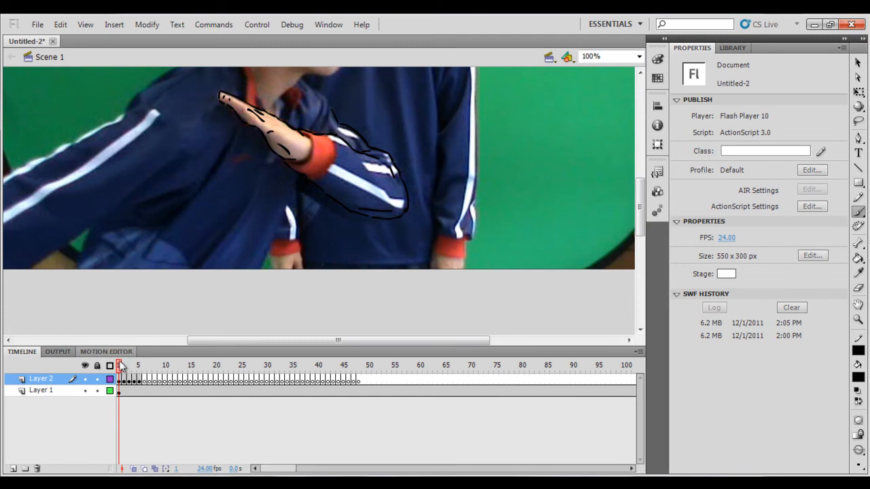
pyautogui.moveTo(123, 367)
pyautogui.mouseDown()
pyautogui.moveTo(140, 367)
pyautogui.moveTo(119, 367)
pyautogui.mouseUp()
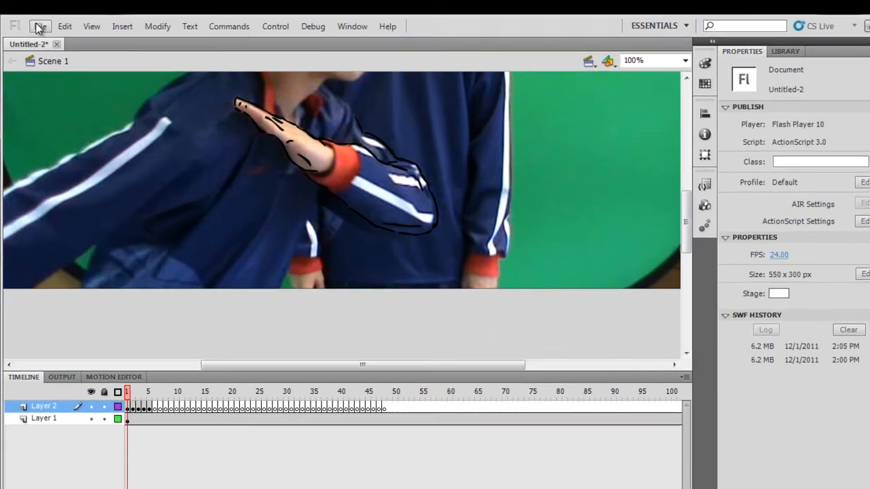
# Create a new ActionScript 3.0 document
pyautogui.click(36, 24)
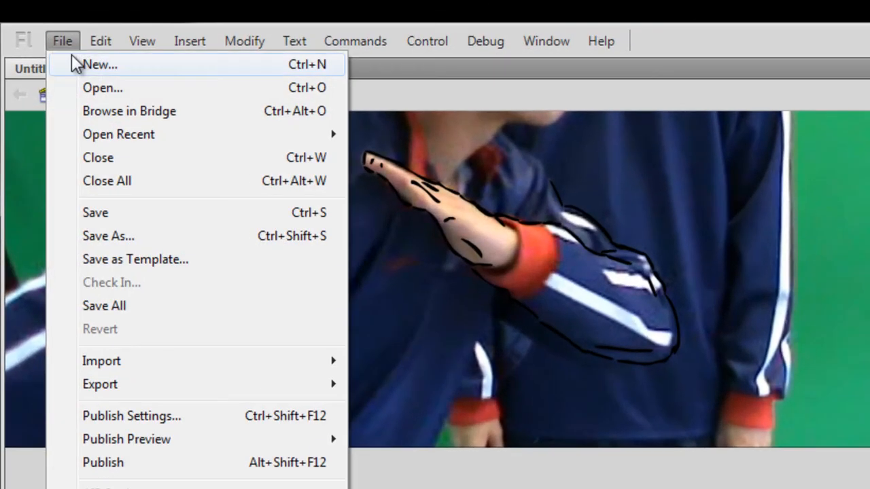
pyautogui.click(45, 37)
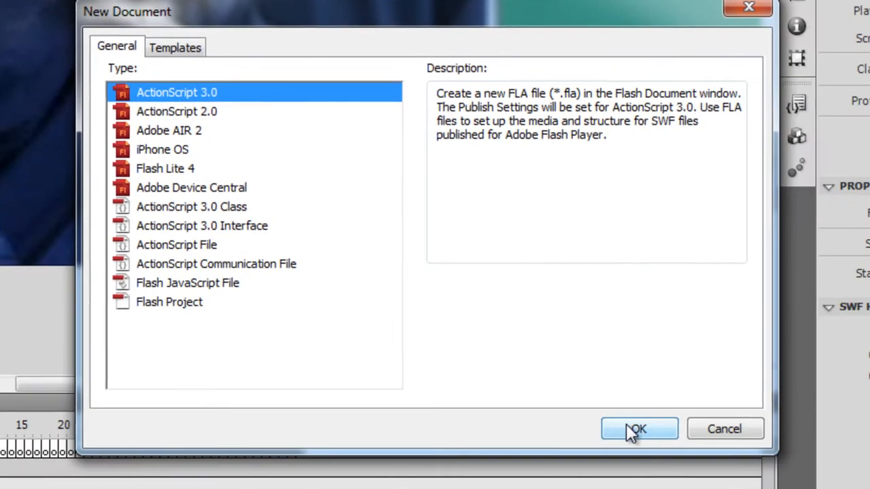
pyautogui.click(633, 430)
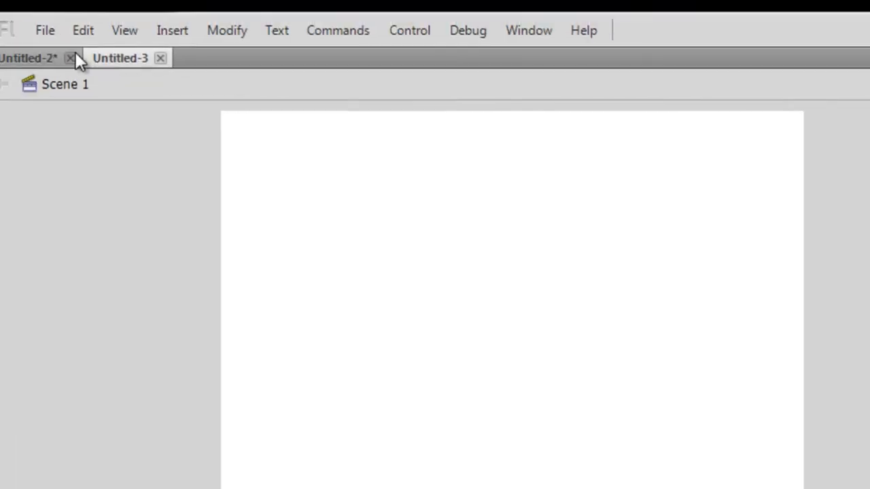
# Start a video import and choose the file M2U00023_1.flv from the Desktop as the source
pyautogui.click(44, 30)
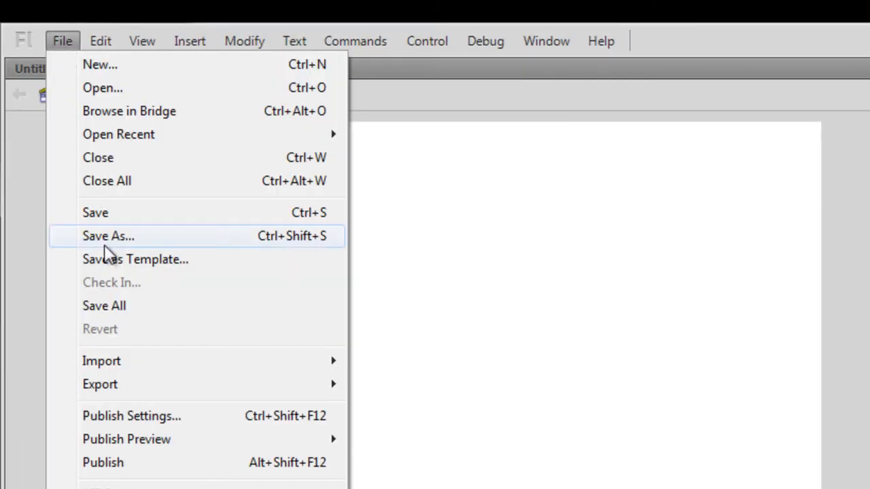
pyautogui.moveTo(206, 367)
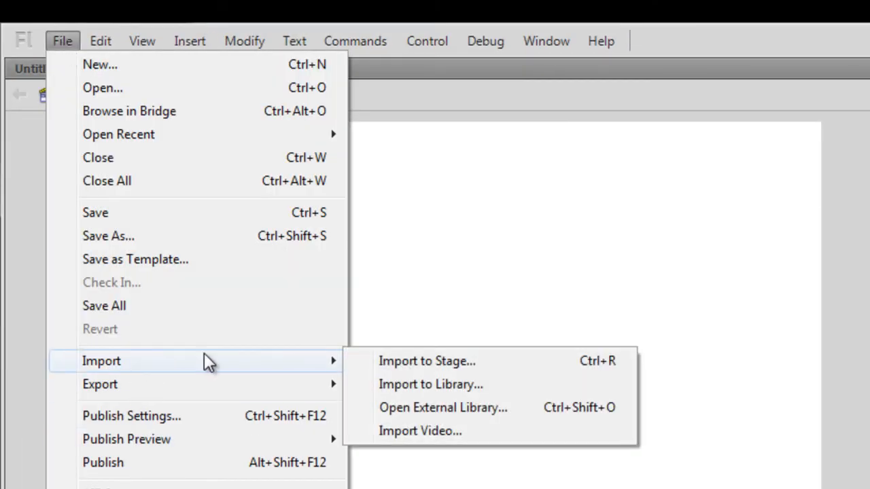
pyautogui.click(397, 432)
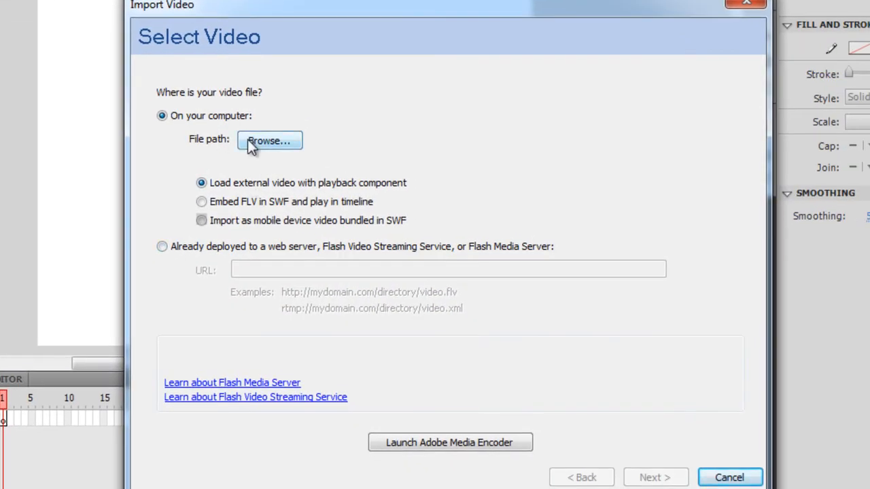
pyautogui.click(262, 141)
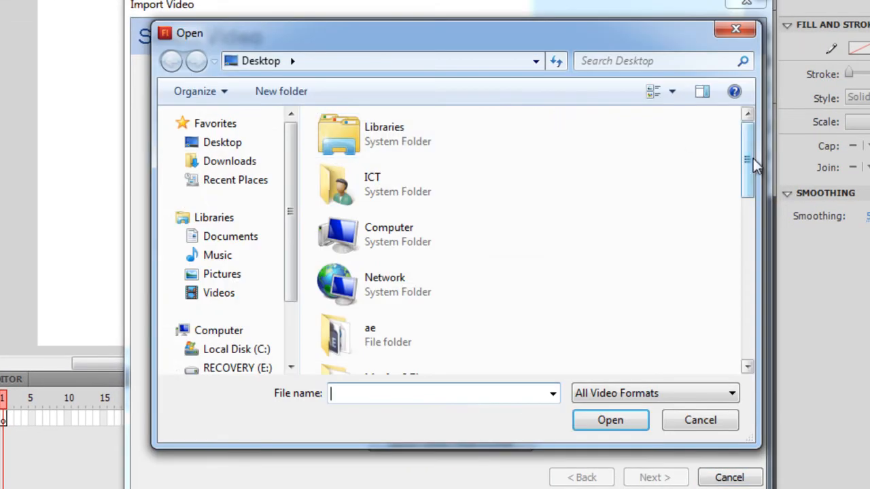
pyautogui.moveTo(747, 159); pyautogui.dragTo(750, 359)
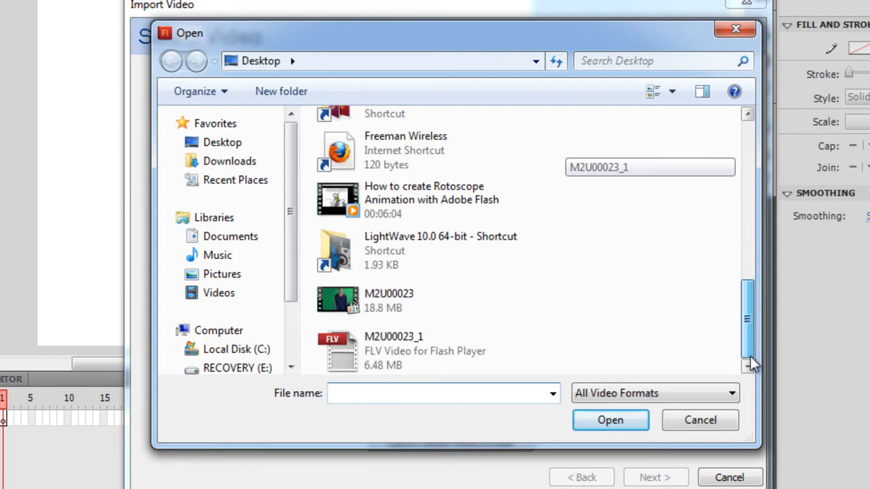
pyautogui.click(362, 356)
pyautogui.click(613, 421)
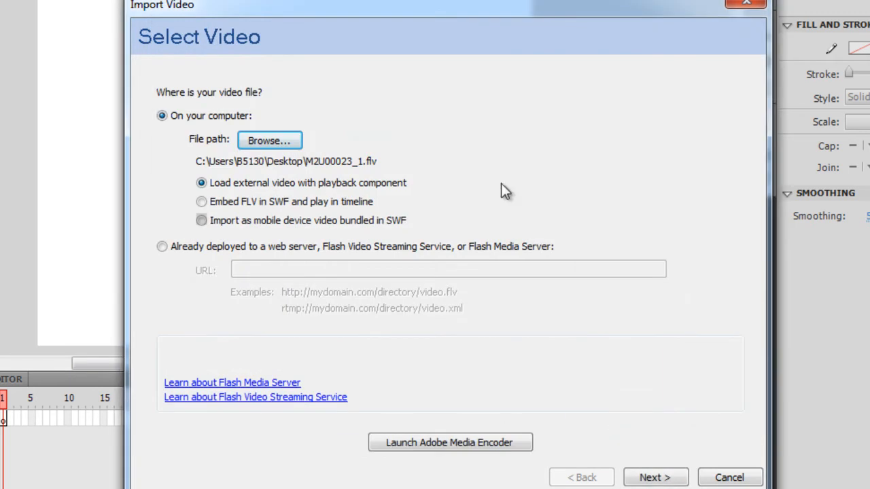
# Embed the FLV in the SWF to play in the timeline, exclude its audio, and finish the import
pyautogui.click(219, 202)
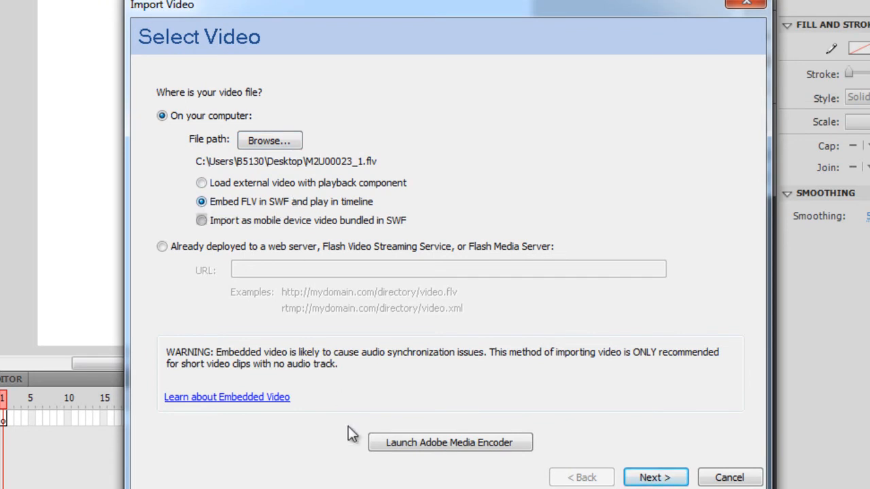
pyautogui.click(653, 477)
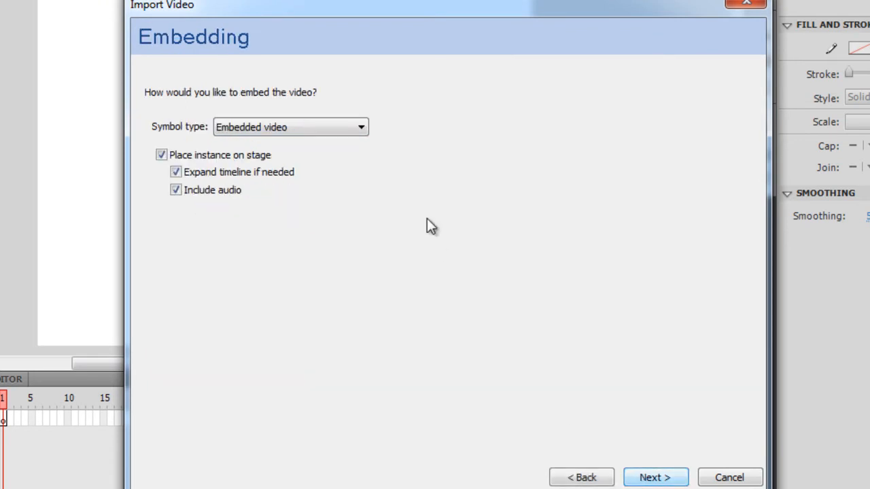
pyautogui.click(185, 190)
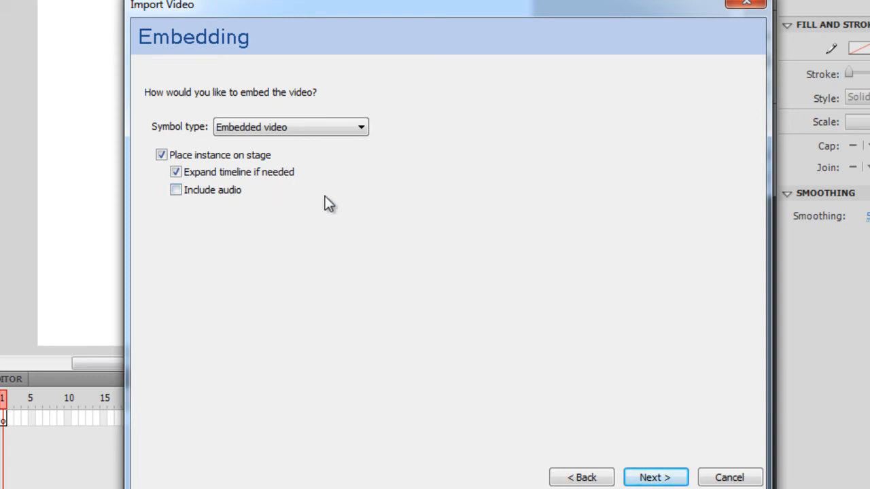
pyautogui.click(646, 477)
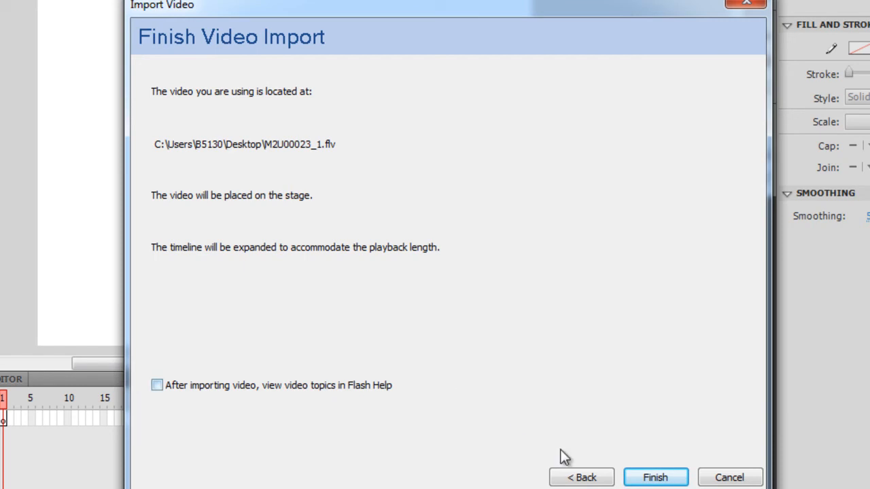
pyautogui.click(648, 478)
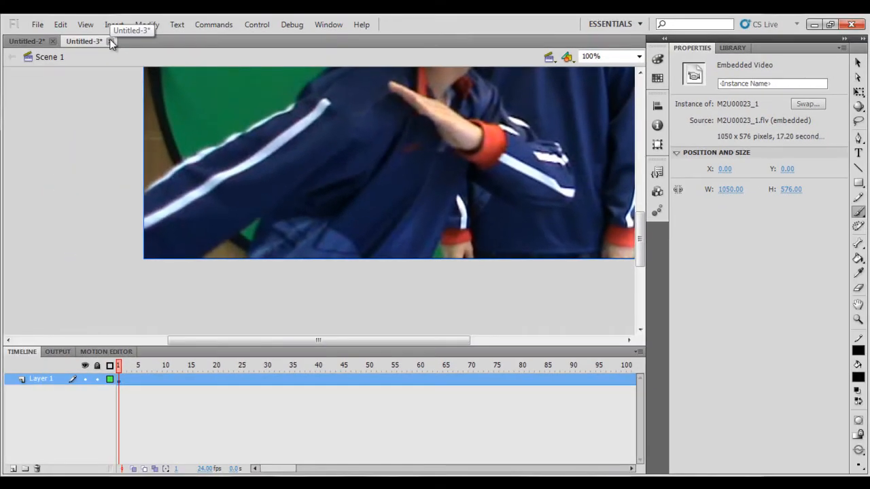
# Close the Untitled-3 document without saving its changes
pyautogui.click(111, 42)
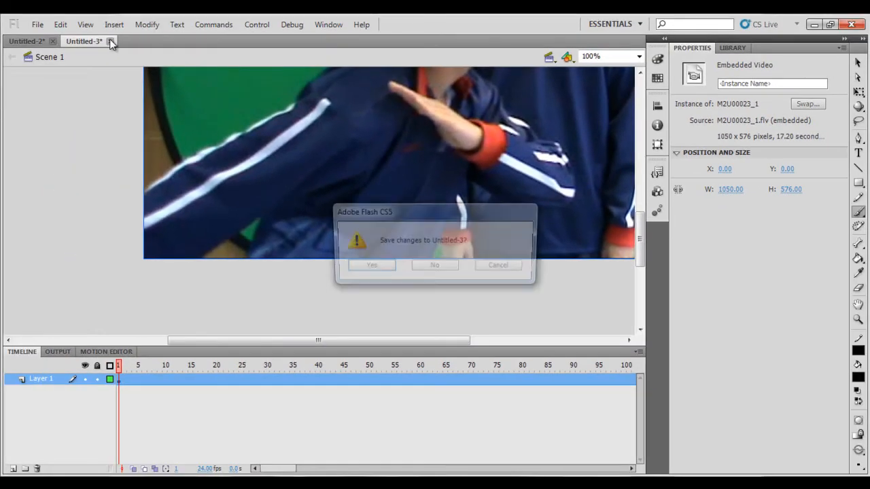
pyautogui.click(438, 267)
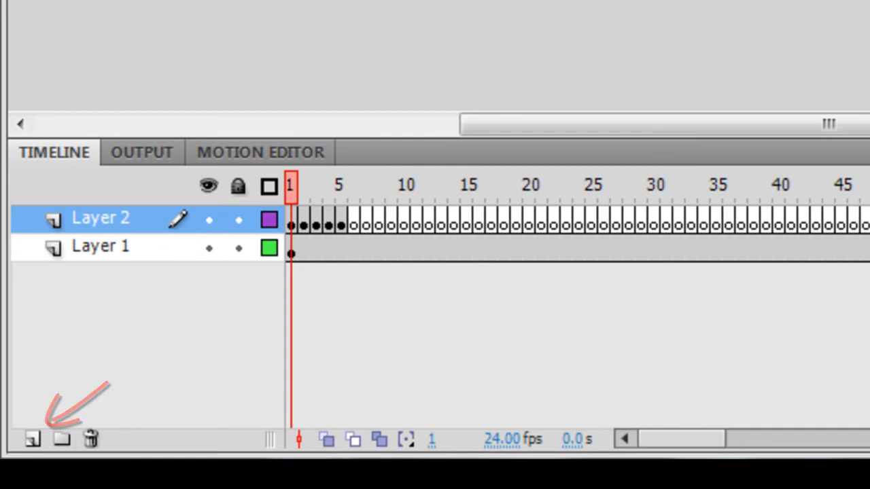
# Insert a blank keyframe on Layer 2 at frame 49, directly after the existing keyframes
pyautogui.click(869, 223)
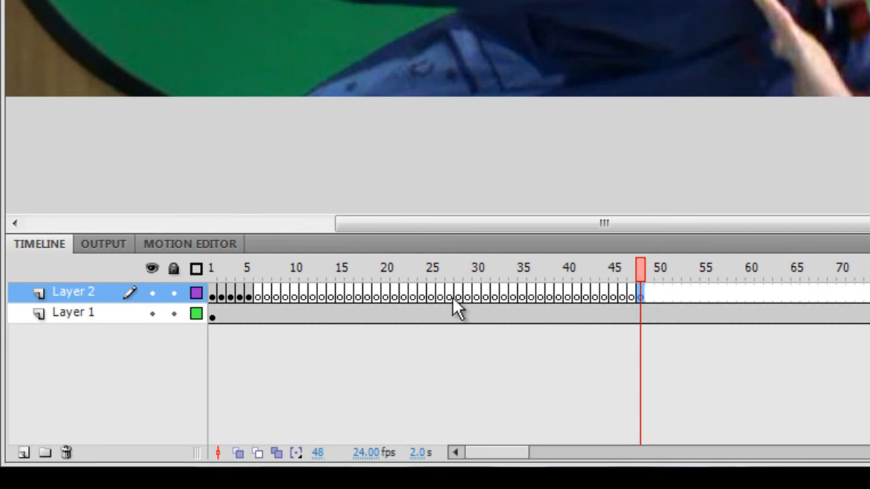
pyautogui.rightClick(647, 295)
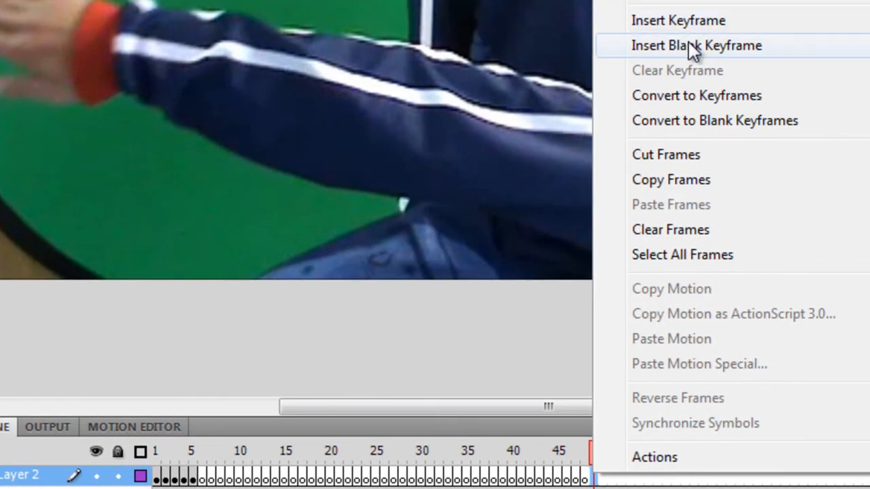
pyautogui.click(688, 43)
# Extend Layer 2 with consecutive blank keyframes from frame 50 through frame 69
pyautogui.click(607, 427)
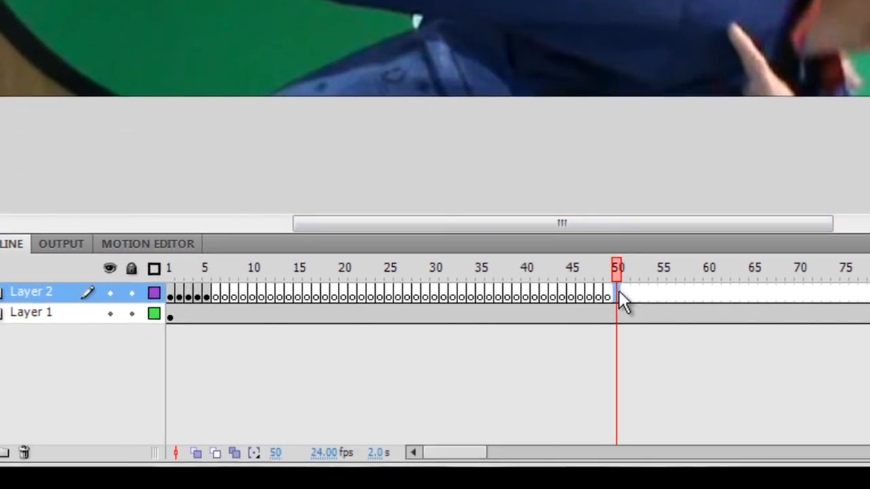
pyautogui.press('F7')
pyautogui.press('F7')
pyautogui.press('F7')
pyautogui.press('F7')
pyautogui.press('F7')
pyautogui.press('F7')
pyautogui.press('F7')
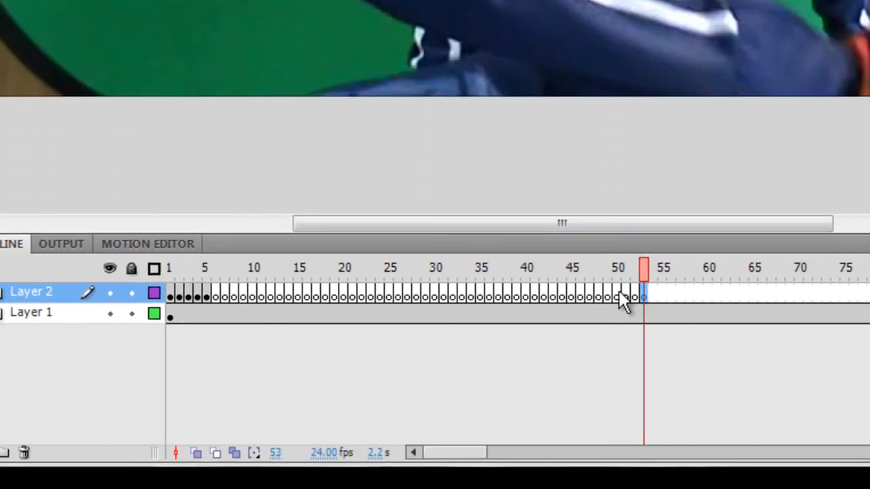
pyautogui.press('F7')
pyautogui.press('F7')
pyautogui.press('F7')
pyautogui.press('F7')
pyautogui.press('F7')
pyautogui.press('F7')
pyautogui.press('F7')
pyautogui.press('F7')
pyautogui.press('F7')
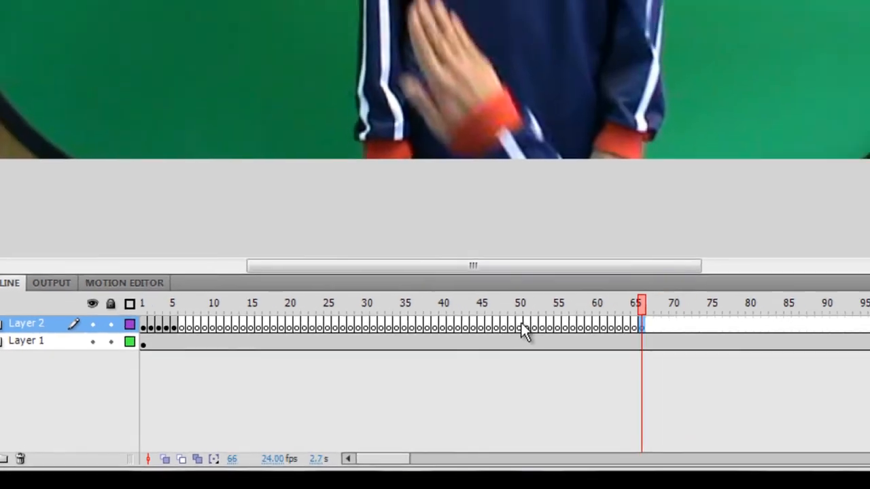
pyautogui.press('F7')
pyautogui.press('F7')
pyautogui.press('F7')
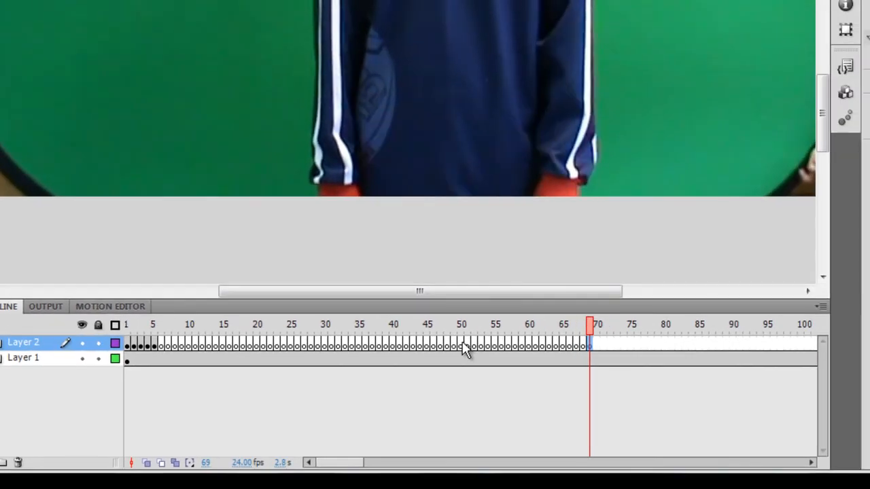
# Return to the drawn keyframe at frame 1 of Layer 2
pyautogui.moveTo(364, 467); pyautogui.dragTo(237, 462)
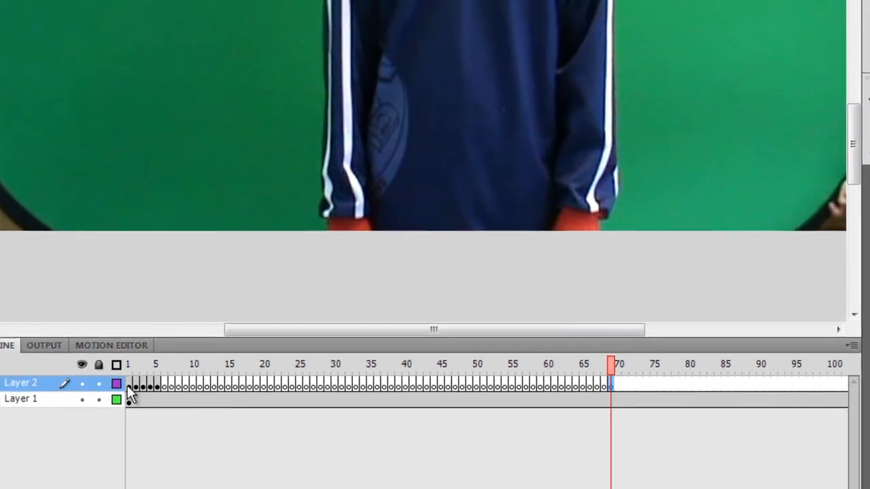
pyautogui.click(127, 345)
pyautogui.moveTo(130, 432)
pyautogui.mouseDown()
pyautogui.moveTo(169, 439)
pyautogui.moveTo(135, 443)
pyautogui.mouseUp()
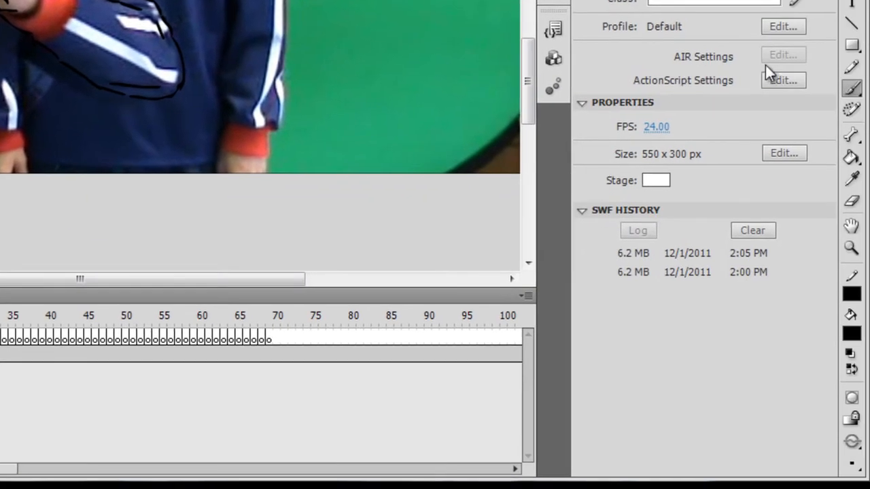
# Set up the Brush tool and size, and trace the pointing hand's upper and lower outlines on frame 6 of Layer 2
pyautogui.click(850, 90)
pyautogui.click(795, 88)
pyautogui.click(847, 462)
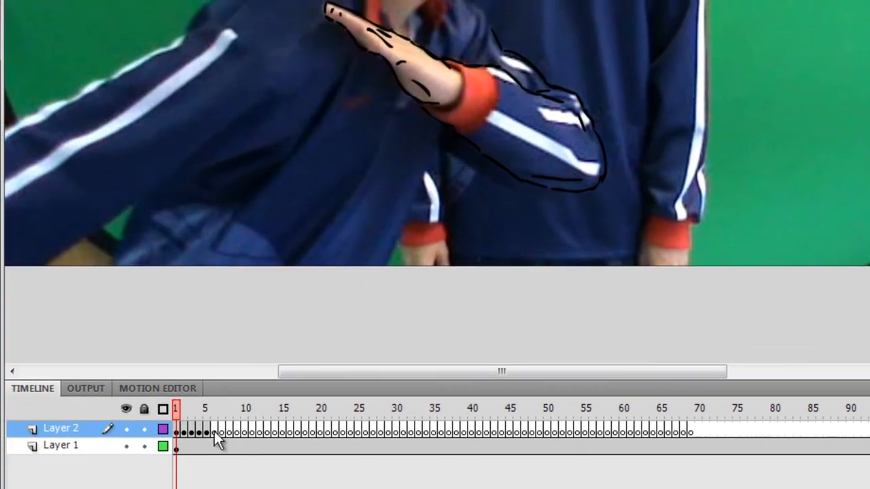
pyautogui.click(214, 431)
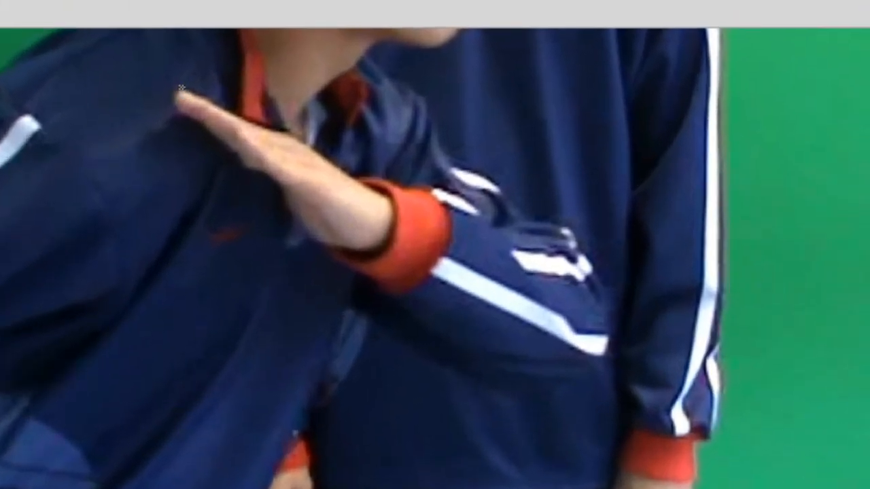
pyautogui.moveTo(180, 88)
pyautogui.mouseDown()
pyautogui.moveTo(247, 173)
pyautogui.moveTo(277, 184)
pyautogui.moveTo(316, 242)
pyautogui.mouseUp()
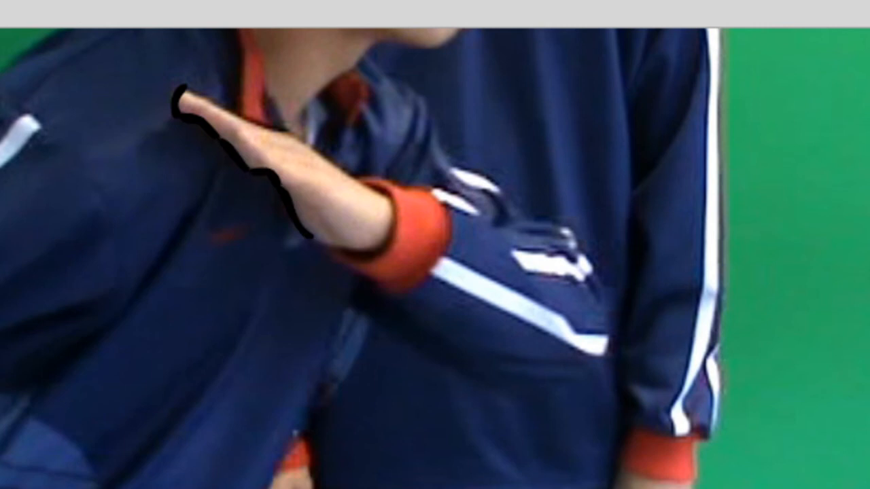
pyautogui.click(299, 237)
pyautogui.scroll(3, 797, 367)
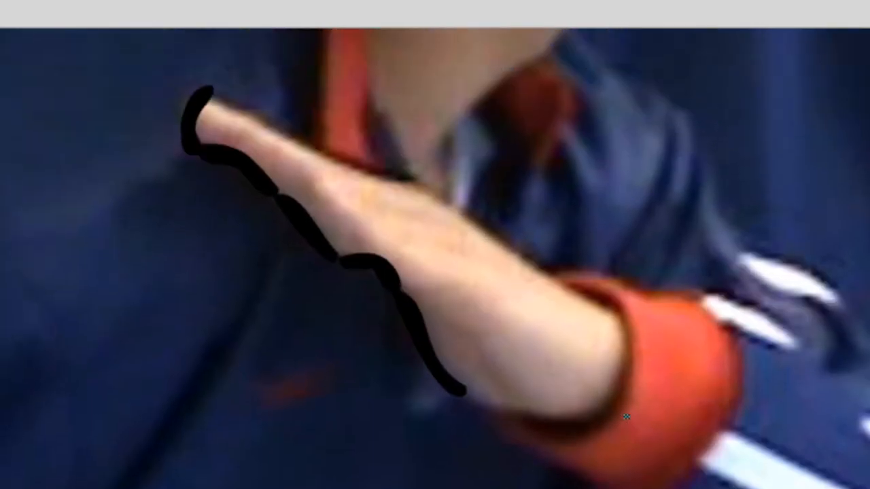
pyautogui.moveTo(473, 410)
pyautogui.mouseDown()
pyautogui.moveTo(523, 429)
pyautogui.moveTo(549, 430)
pyautogui.mouseUp()
pyautogui.moveTo(228, 97)
pyautogui.mouseDown()
pyautogui.moveTo(326, 158)
pyautogui.moveTo(464, 204)
pyautogui.moveTo(574, 288)
pyautogui.mouseUp()
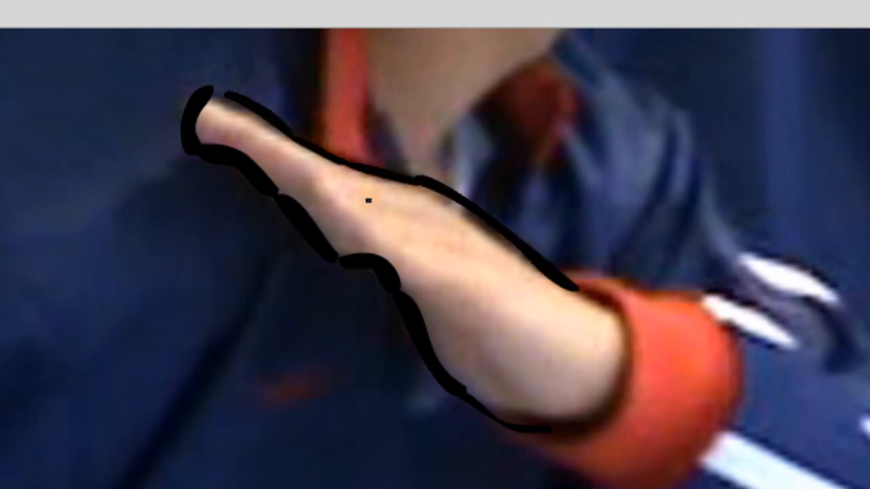
# Add two crease lines along the back of the hand and short fingernail marks at the fingertips on frame 6
pyautogui.moveTo(373, 229)
pyautogui.mouseDown()
pyautogui.moveTo(405, 230)
pyautogui.moveTo(463, 264)
pyautogui.mouseUp()
pyautogui.moveTo(401, 212)
pyautogui.mouseDown()
pyautogui.moveTo(435, 224)
pyautogui.moveTo(499, 272)
pyautogui.mouseUp()
pyautogui.moveTo(229, 113)
pyautogui.mouseDown()
pyautogui.moveTo(220, 140)
pyautogui.moveTo(260, 144)
pyautogui.mouseUp()
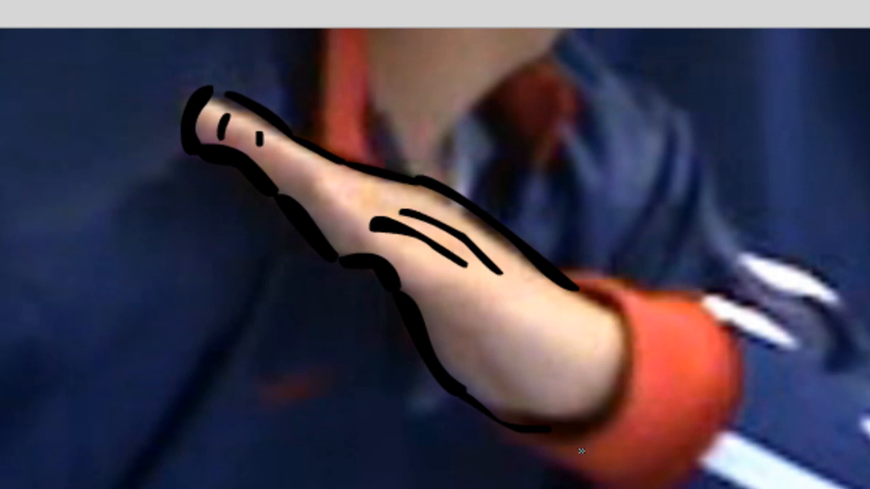
# Trace the sleeve's upper edge, elbow, lower edge and folds, plus the shoulder contour behind it, on frame 6
pyautogui.moveTo(575, 272)
pyautogui.mouseDown()
pyautogui.moveTo(742, 312)
pyautogui.moveTo(840, 373)
pyautogui.mouseUp()
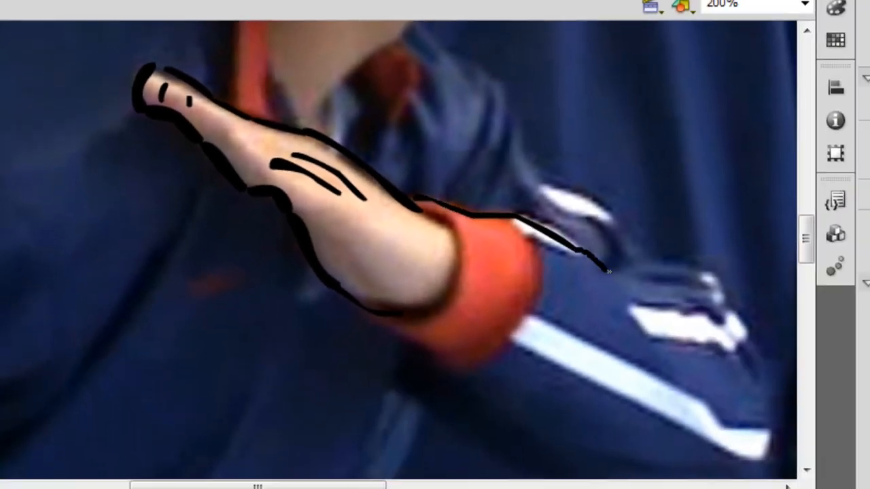
pyautogui.moveTo(609, 272)
pyautogui.mouseDown()
pyautogui.moveTo(755, 308)
pyautogui.moveTo(792, 393)
pyautogui.mouseUp()
pyautogui.moveTo(709, 314); pyautogui.dragTo(746, 367)
pyautogui.moveTo(367, 316)
pyautogui.mouseDown()
pyautogui.moveTo(445, 365)
pyautogui.moveTo(451, 384)
pyautogui.moveTo(507, 421)
pyautogui.moveTo(654, 483)
pyautogui.moveTo(632, 477)
pyautogui.mouseUp()
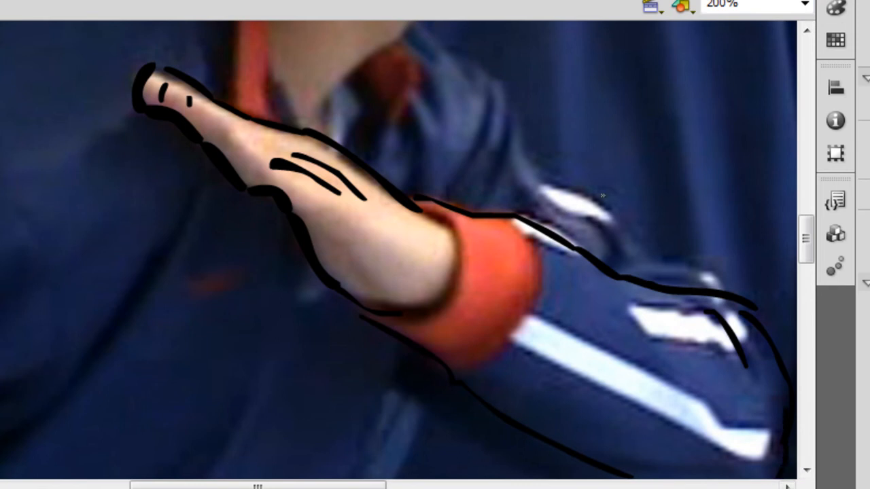
pyautogui.moveTo(547, 182)
pyautogui.mouseDown()
pyautogui.moveTo(602, 198)
pyautogui.moveTo(630, 243)
pyautogui.moveTo(744, 291)
pyautogui.mouseUp()
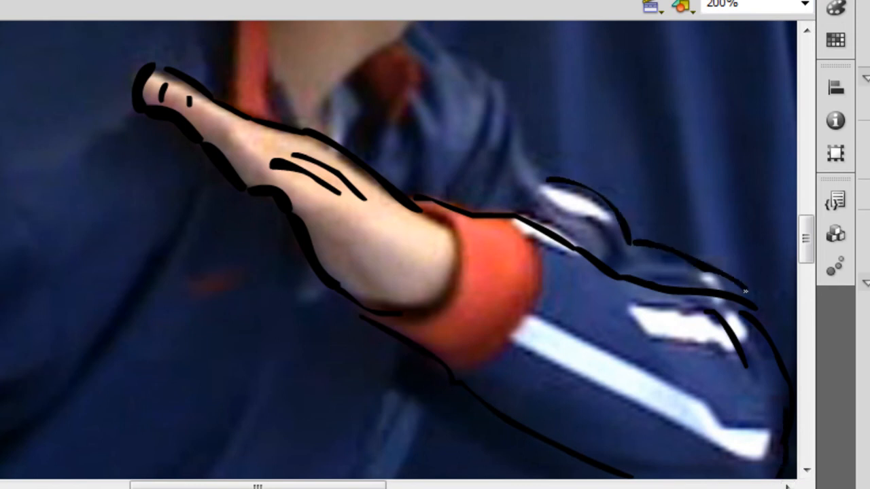
pyautogui.moveTo(547, 173)
pyautogui.mouseDown()
pyautogui.moveTo(522, 144)
pyautogui.moveTo(508, 84)
pyautogui.moveTo(448, 43)
pyautogui.mouseUp()
# Draw a curved crease at the heel of the hand and undo the extra stroke above it
pyautogui.moveTo(320, 233); pyautogui.dragTo(384, 294)
pyautogui.moveTo(321, 215); pyautogui.dragTo(270, 155)
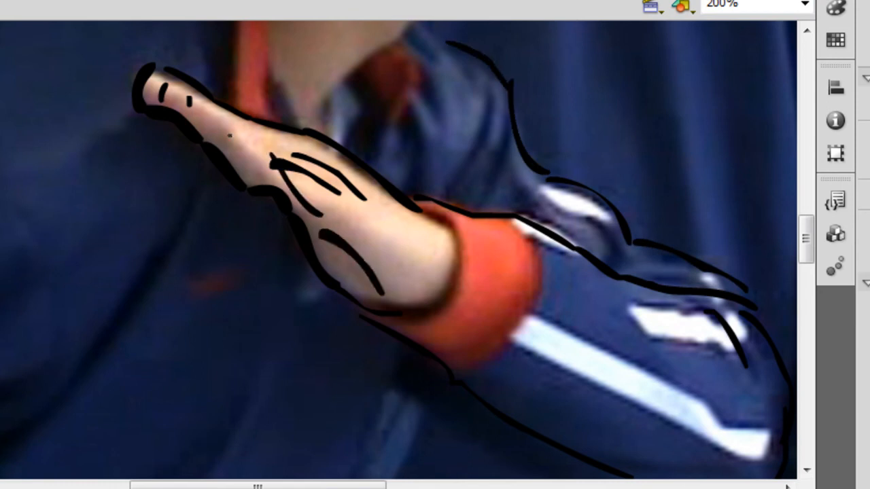
pyautogui.hotkey('ctrl', 'z')
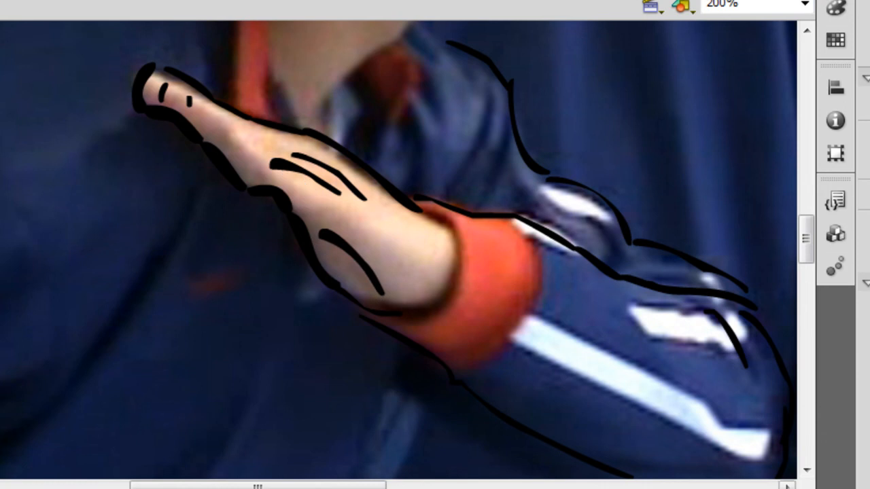
# Complete the lower part of the sleeve drawing near the elbow on frame 6
pyautogui.moveTo(384, 486); pyautogui.dragTo(410, 487)
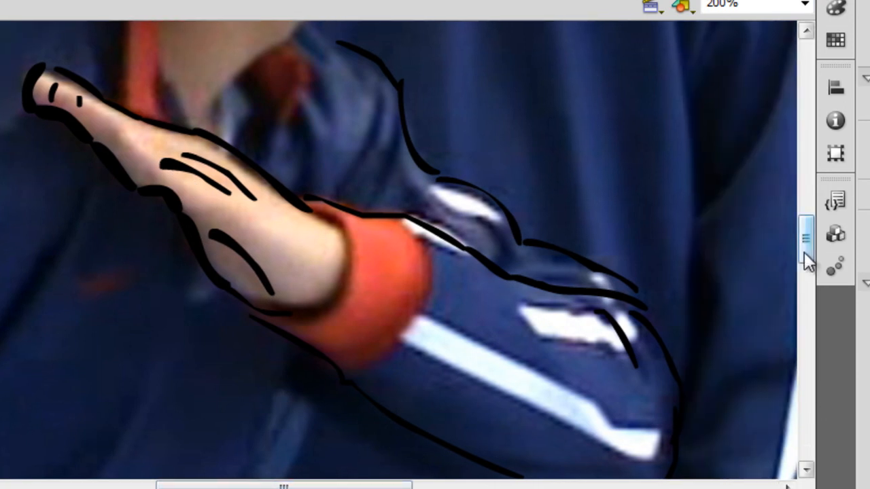
pyautogui.moveTo(804, 252); pyautogui.dragTo(804, 272)
pyautogui.moveTo(513, 316)
pyautogui.mouseDown()
pyautogui.moveTo(668, 306)
pyautogui.moveTo(553, 299)
pyautogui.mouseUp()
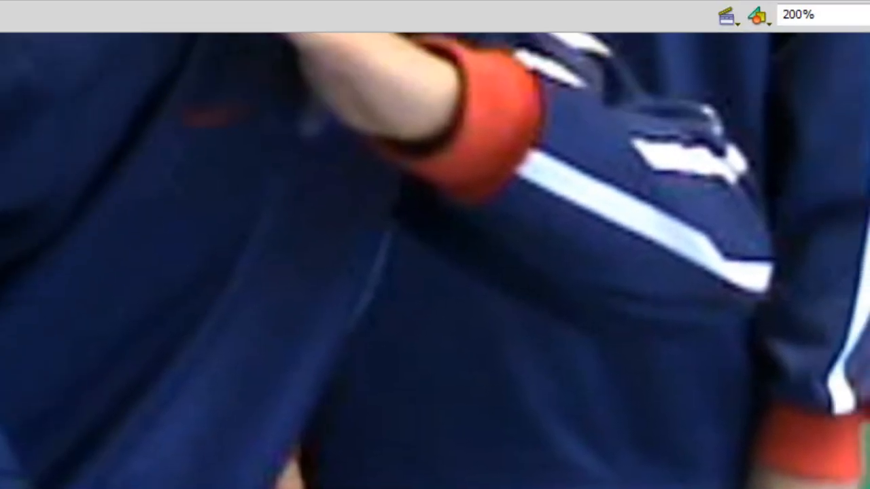
# Trace the hand's outline, fingertip marks and heel crease with the brush on frame 7 of Layer 2
pyautogui.scroll(4, 435, 204)
pyautogui.moveTo(157, 63)
pyautogui.mouseDown()
pyautogui.moveTo(143, 89)
pyautogui.moveTo(199, 116)
pyautogui.moveTo(242, 155)
pyautogui.moveTo(257, 186)
pyautogui.moveTo(294, 192)
pyautogui.moveTo(314, 272)
pyautogui.moveTo(369, 297)
pyautogui.moveTo(423, 299)
pyautogui.mouseUp()
pyautogui.moveTo(444, 216)
pyautogui.mouseDown()
pyautogui.moveTo(322, 136)
pyautogui.moveTo(284, 127)
pyautogui.moveTo(154, 66)
pyautogui.mouseUp()
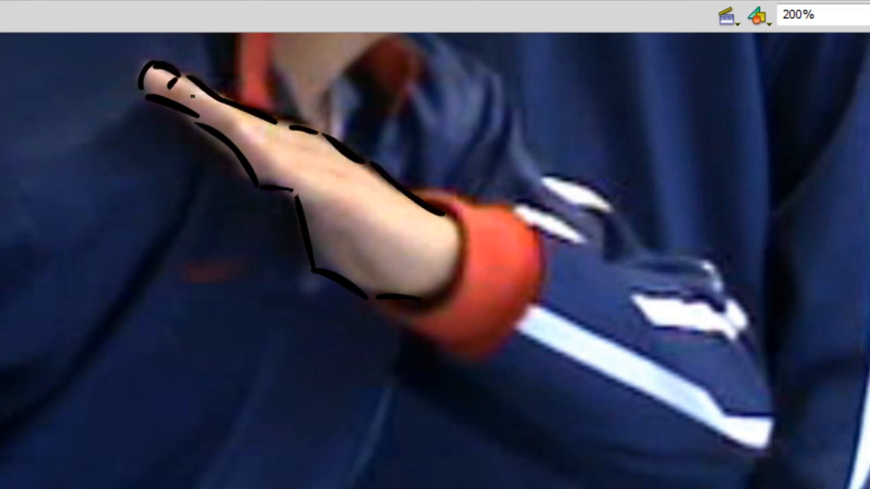
pyautogui.moveTo(334, 235); pyautogui.dragTo(382, 278)
# Trace the sleeve's upper and lower edges, elbow, inner fold and the shoulder contour on frame 7
pyautogui.moveTo(422, 193)
pyautogui.mouseDown()
pyautogui.moveTo(472, 197)
pyautogui.moveTo(491, 212)
pyautogui.moveTo(499, 206)
pyautogui.moveTo(556, 240)
pyautogui.moveTo(689, 279)
pyautogui.moveTo(726, 303)
pyautogui.moveTo(764, 334)
pyautogui.moveTo(769, 469)
pyautogui.mouseUp()
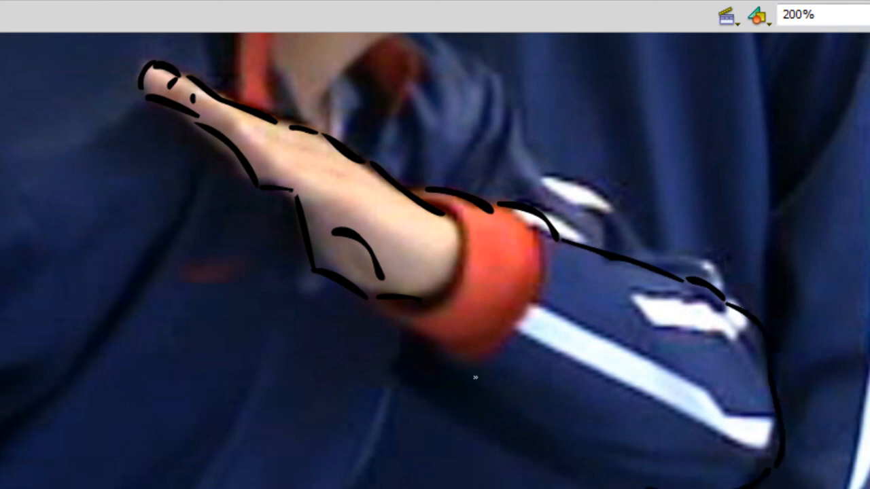
pyautogui.moveTo(378, 318); pyautogui.dragTo(624, 488)
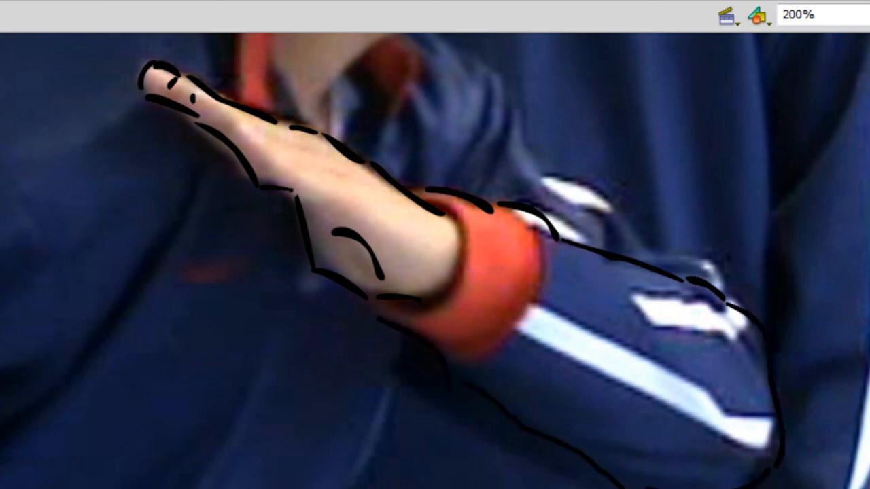
pyautogui.moveTo(622, 451)
pyautogui.mouseDown()
pyautogui.moveTo(669, 458)
pyautogui.moveTo(721, 453)
pyautogui.mouseUp()
pyautogui.moveTo(719, 287)
pyautogui.mouseDown()
pyautogui.moveTo(679, 255)
pyautogui.moveTo(647, 246)
pyautogui.moveTo(596, 188)
pyautogui.moveTo(542, 172)
pyautogui.moveTo(467, 64)
pyautogui.mouseUp()
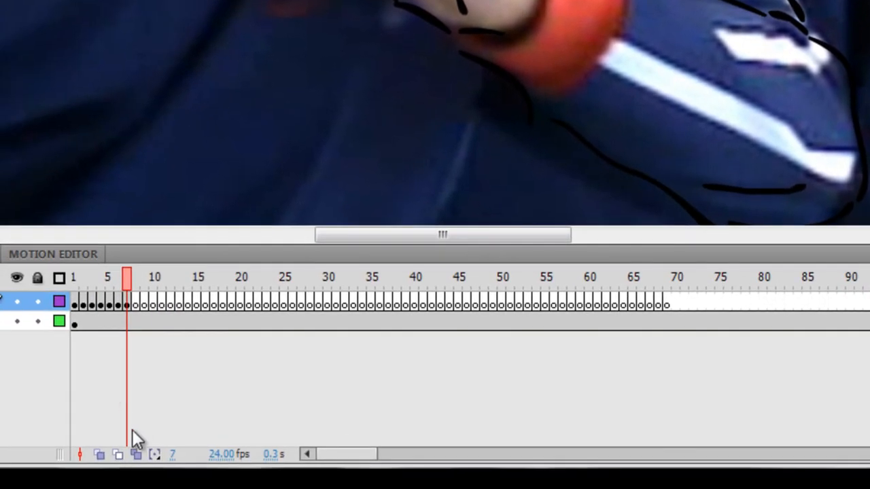
# Turn on onion skin outlines, go to frame 8 of Layer 2, and adjust the start of the onion skin range
pyautogui.click(117, 454)
pyautogui.click(136, 306)
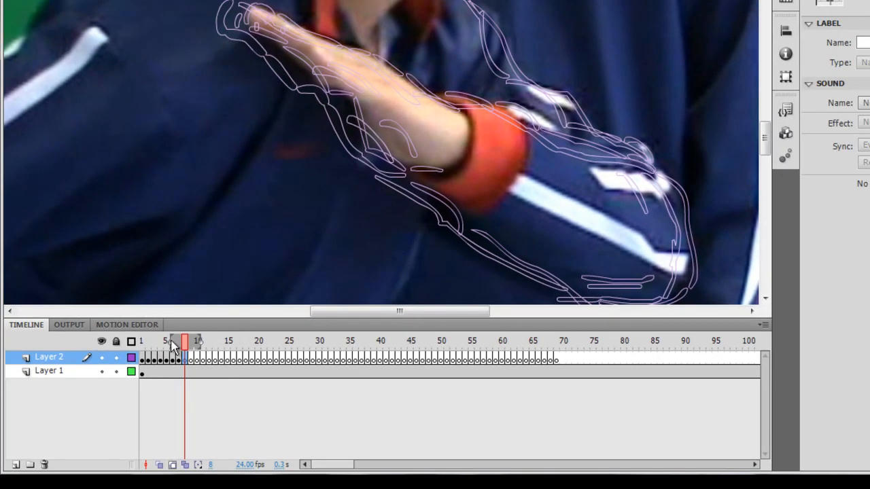
pyautogui.moveTo(179, 342)
pyautogui.mouseDown()
pyautogui.moveTo(204, 342)
pyautogui.moveTo(175, 342)
pyautogui.mouseUp()
# Compare the onion skin outlines on frames 9 through 12 of Layer 2, and turn the outlines off again
pyautogui.click(192, 357)
pyautogui.click(203, 359)
pyautogui.click(209, 357)
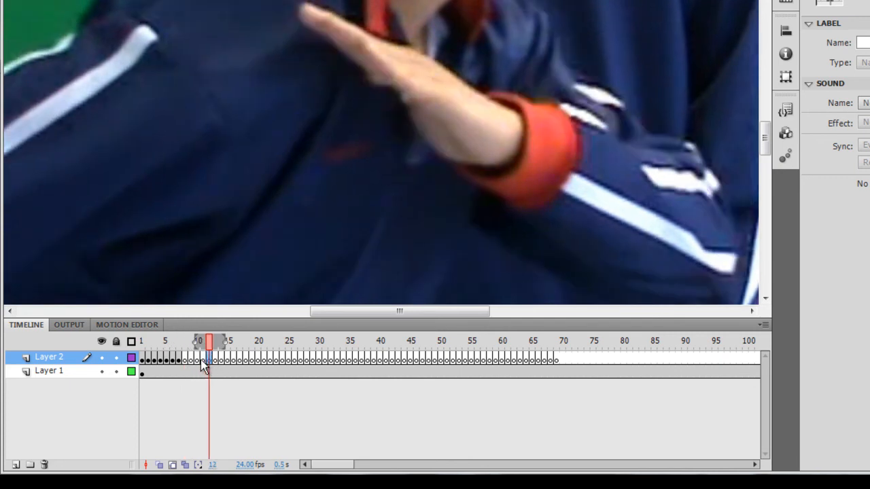
pyautogui.click(198, 359)
pyautogui.click(191, 358)
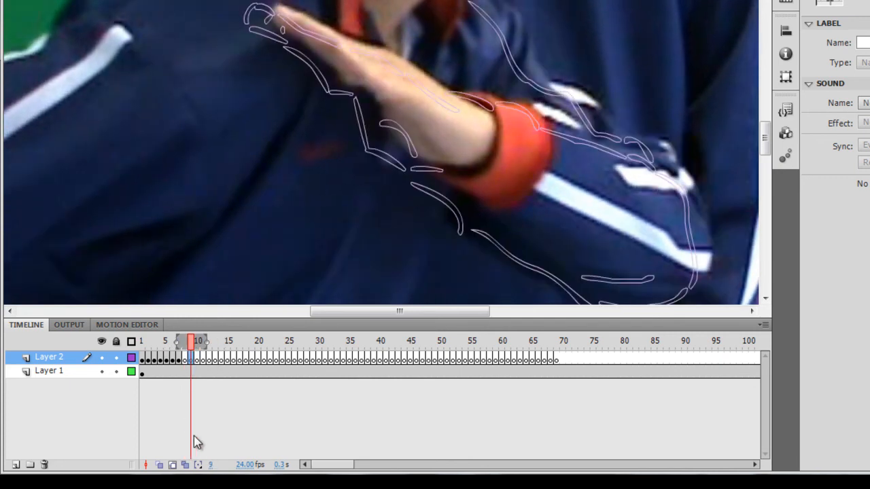
pyautogui.moveTo(191, 344); pyautogui.dragTo(172, 354)
pyautogui.click(172, 464)
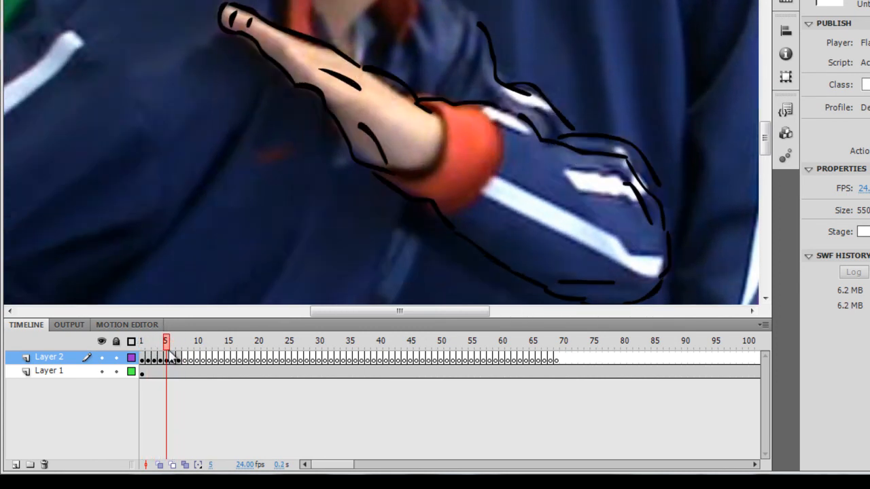